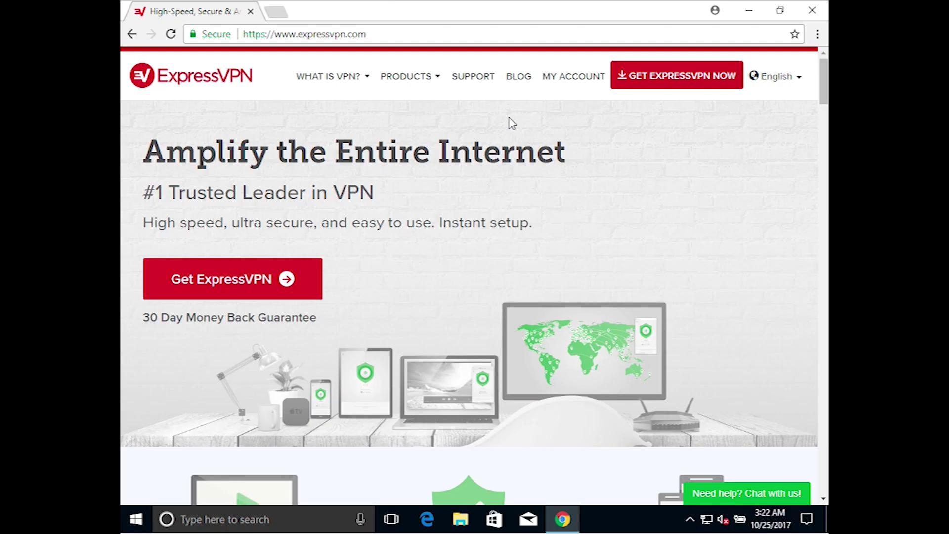
Step: Sign in through MY ACCOUNT on the ExpressVPN website with the account password
{"action": "left_click", "coordinate": [558, 80]}
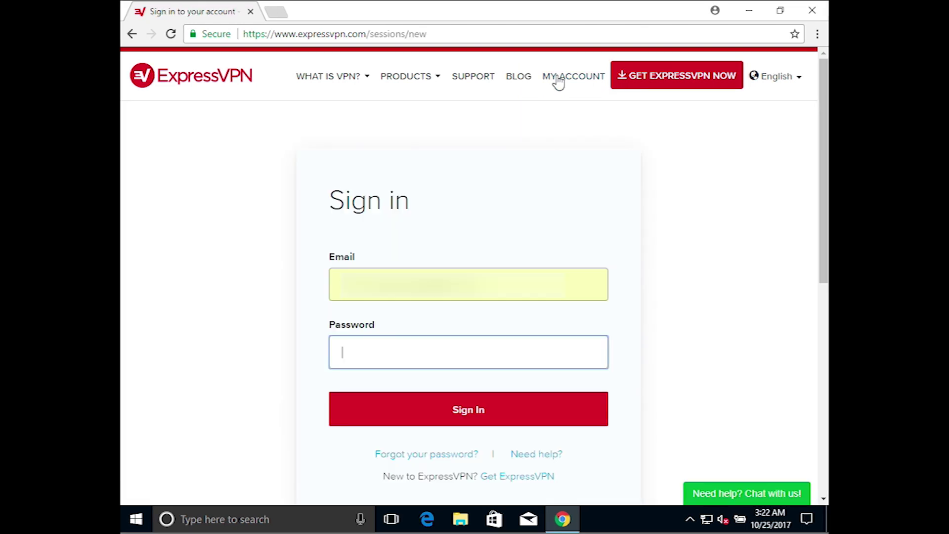
{"action": "type", "text": "••••••••••"}
{"action": "left_click", "coordinate": [452, 418]}
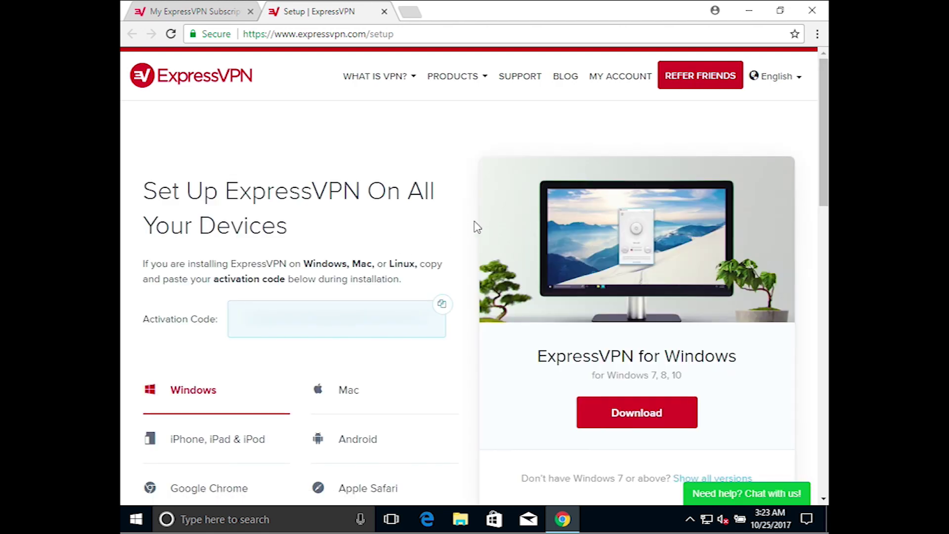
Step: Show Manual Config's PPTP & L2TP-IPSec settings with the Americas server list expanded
{"action": "scroll", "coordinate": [470, 229], "scroll_direction": "down", "scroll_amount": 7}
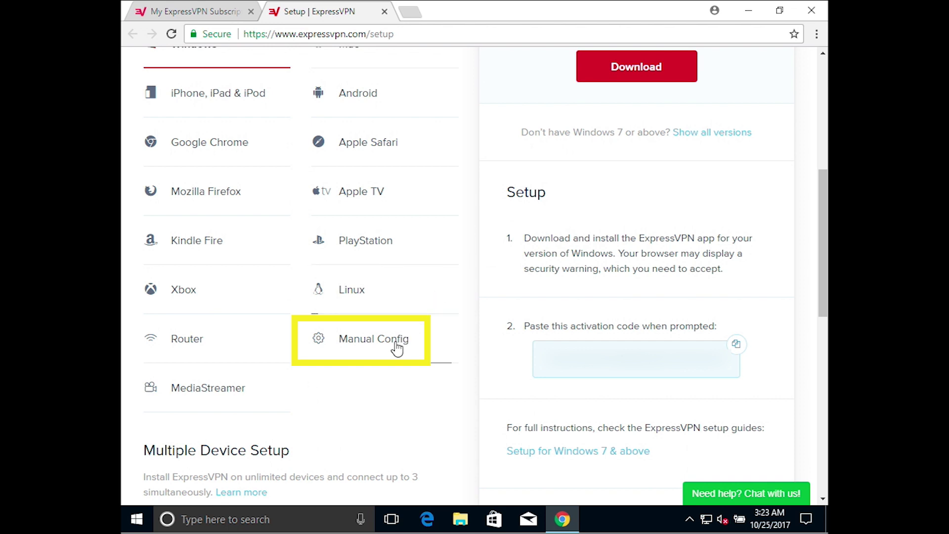
{"action": "left_click", "coordinate": [396, 345]}
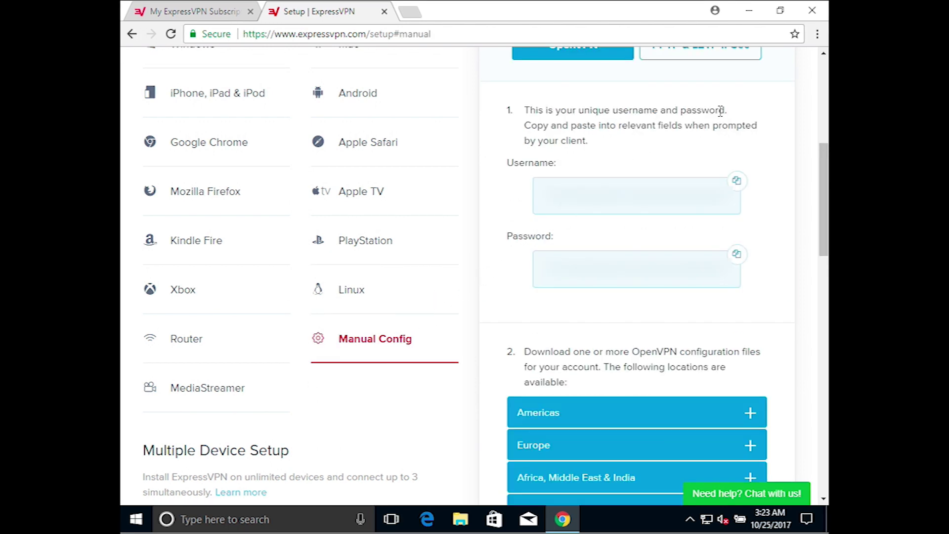
{"action": "scroll", "coordinate": [720, 116], "scroll_direction": "up", "scroll_amount": 1}
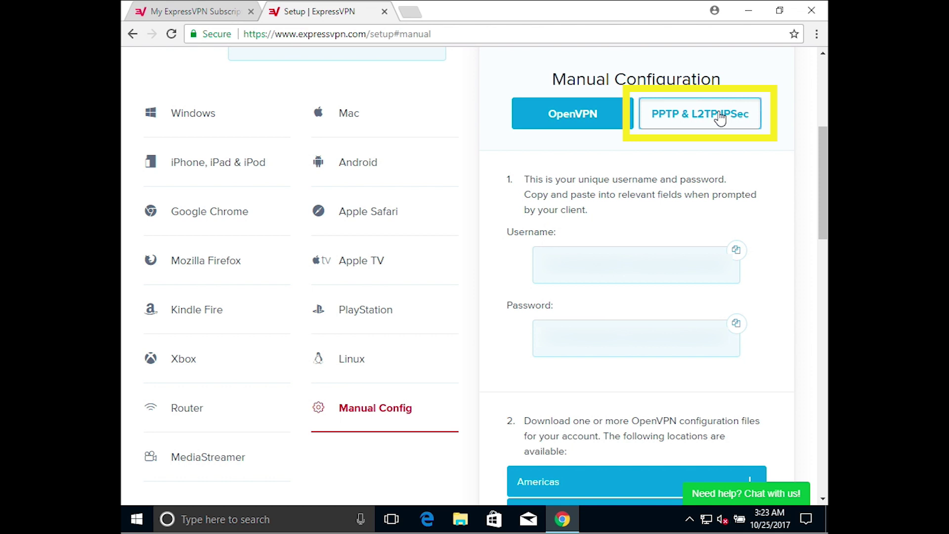
{"action": "left_click", "coordinate": [720, 117]}
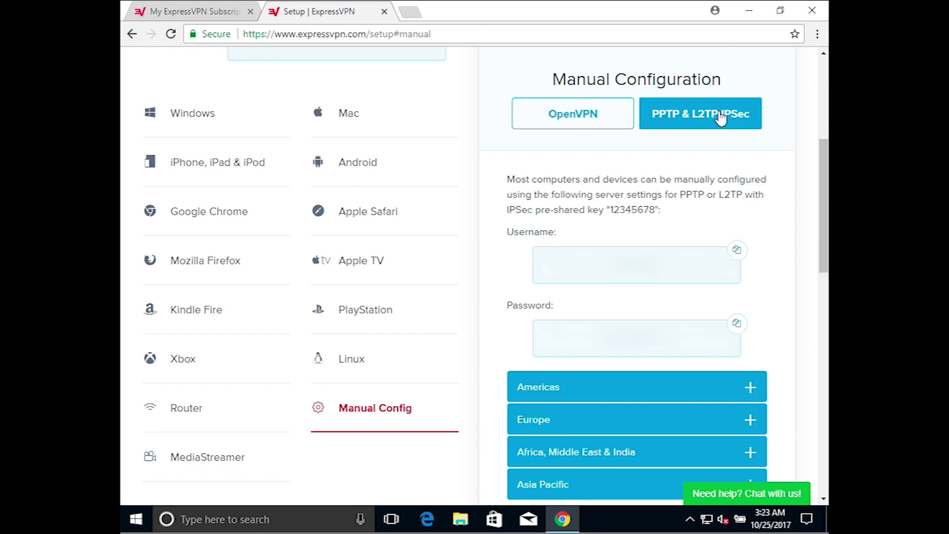
{"action": "left_click", "coordinate": [754, 386]}
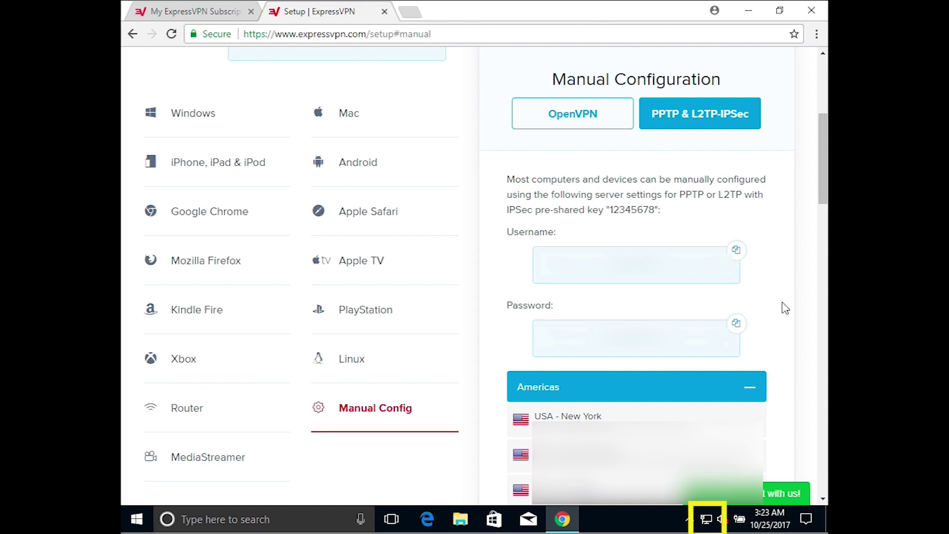
Step: Go to the VPN page of Network & Internet settings and begin adding a VPN connection
{"action": "left_click", "coordinate": [708, 518]}
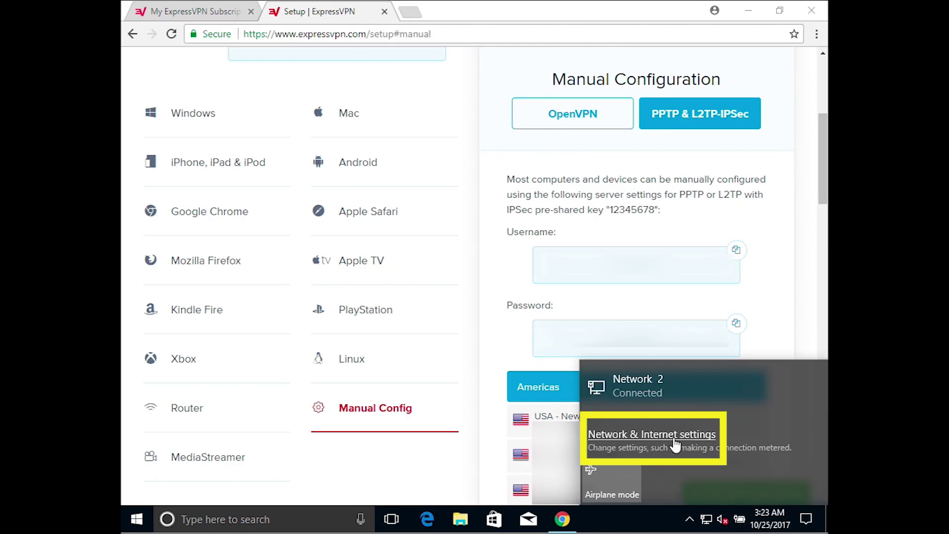
{"action": "left_click", "coordinate": [707, 435]}
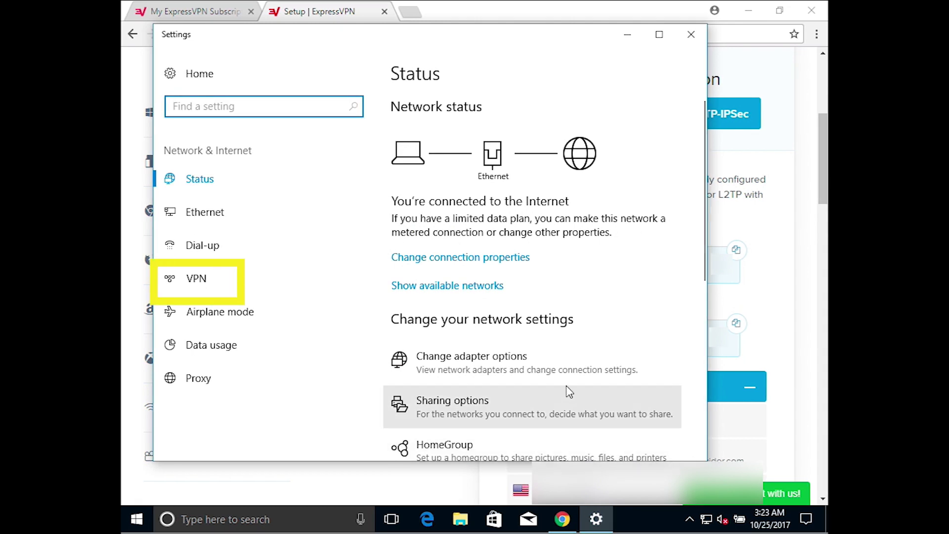
{"action": "left_click", "coordinate": [210, 275]}
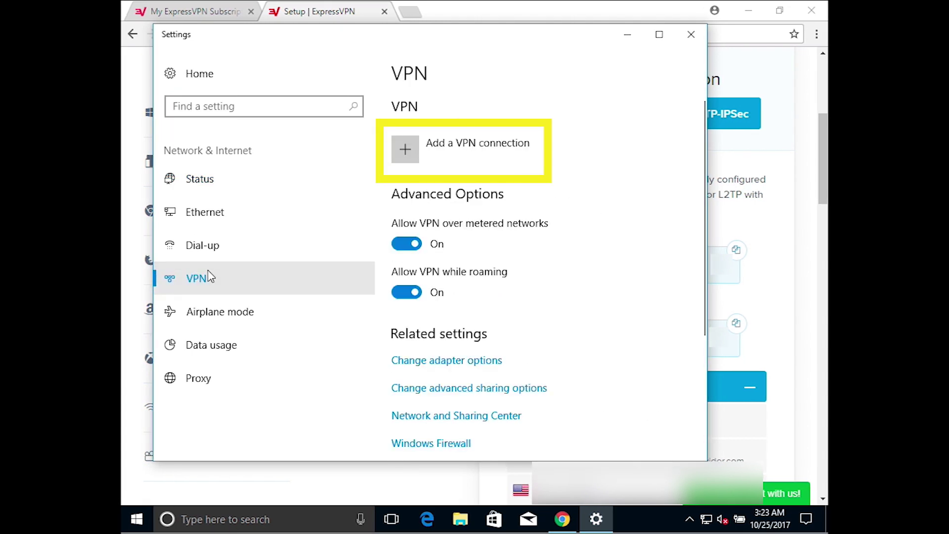
{"action": "left_click", "coordinate": [404, 152]}
Step: Choose Windows (built-in) as VPN provider and name the connection 'ExpressVPN New York'
{"action": "left_click", "coordinate": [389, 138]}
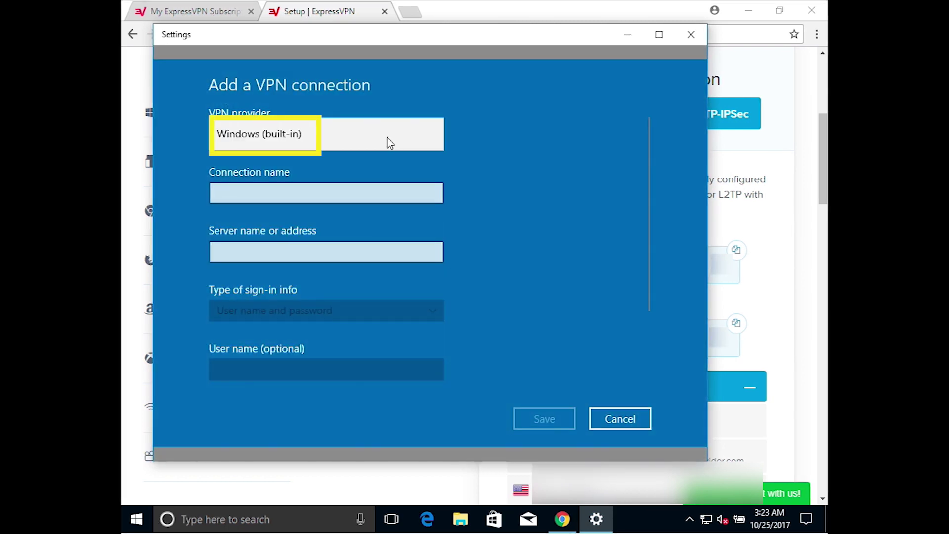
{"action": "left_click", "coordinate": [304, 140]}
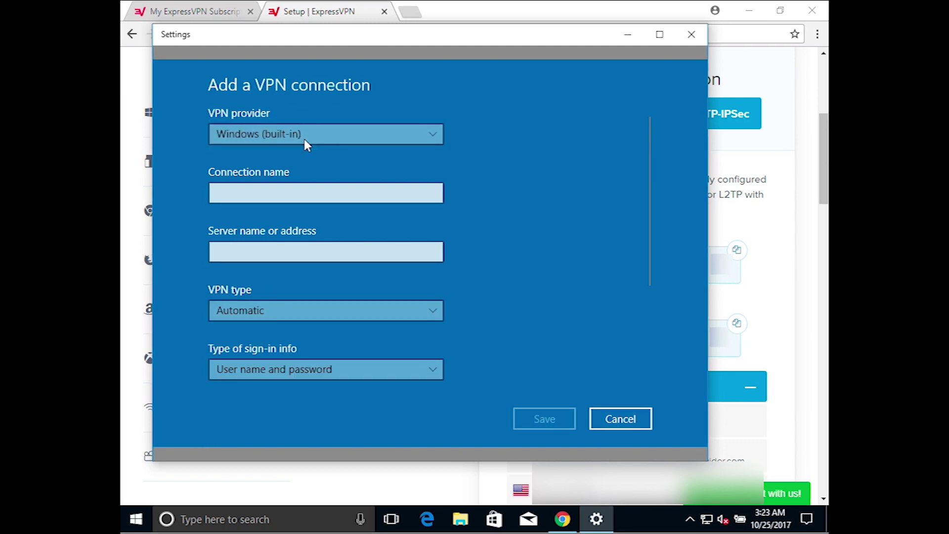
{"action": "left_click", "coordinate": [322, 187]}
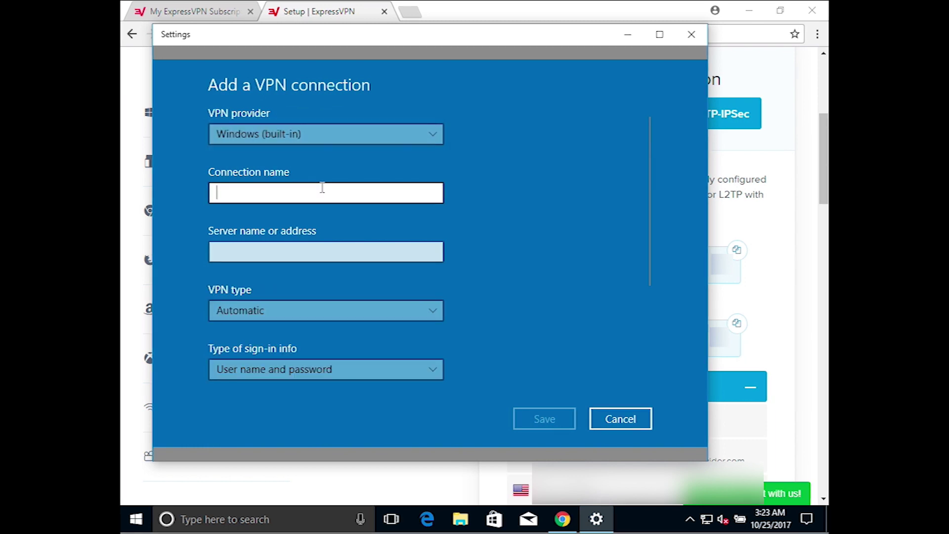
{"action": "type", "text": "ExpressVPN "}
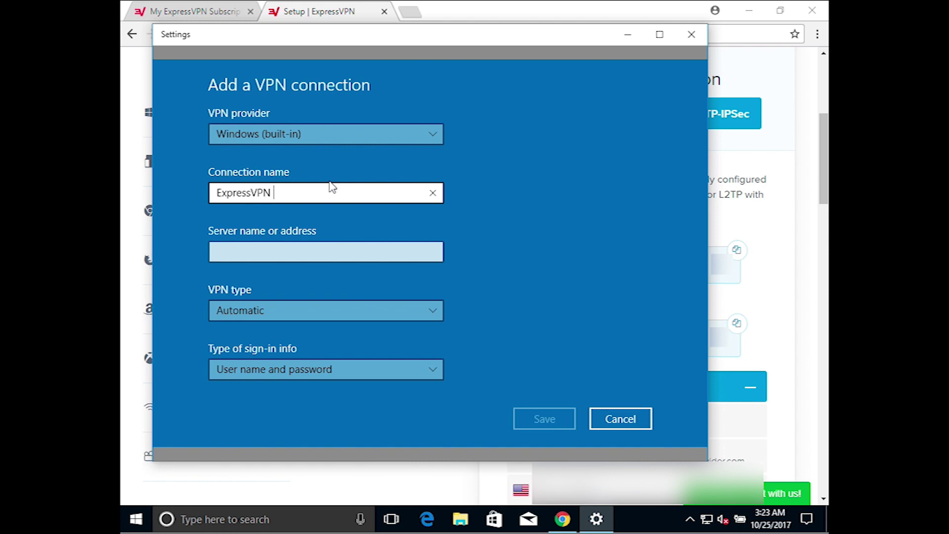
{"action": "type", "text": "New York"}
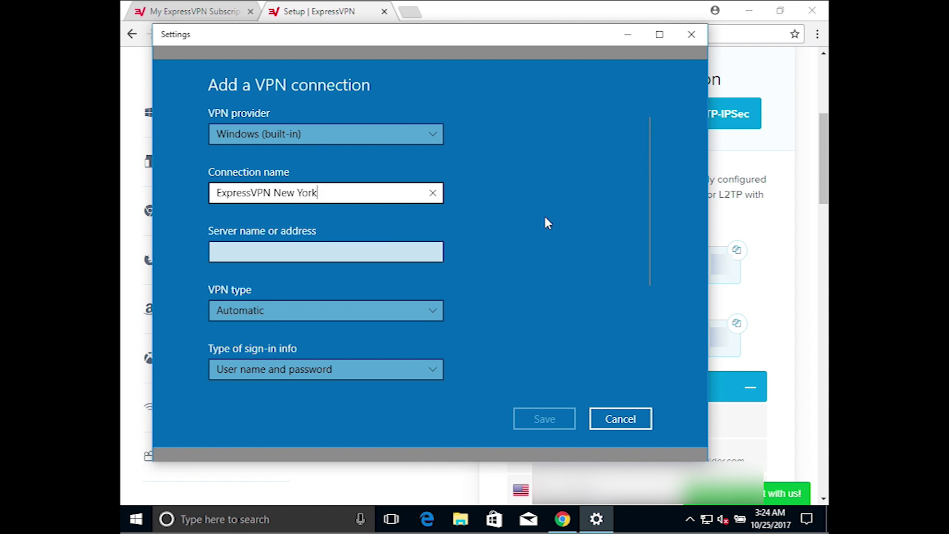
Step: Copy the USA - New York server address from ExpressVPN into the Server name field
{"action": "left_click", "coordinate": [757, 227]}
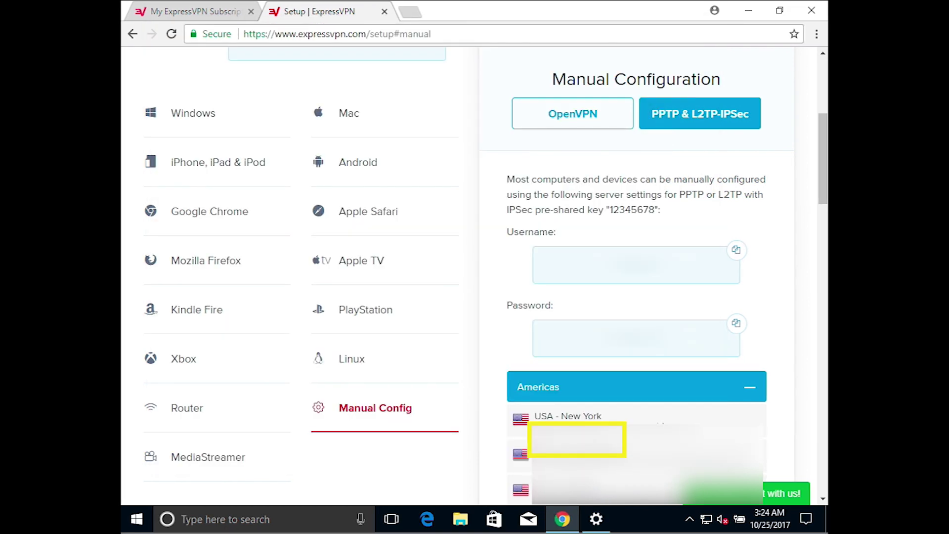
{"action": "triple_click", "coordinate": [613, 430]}
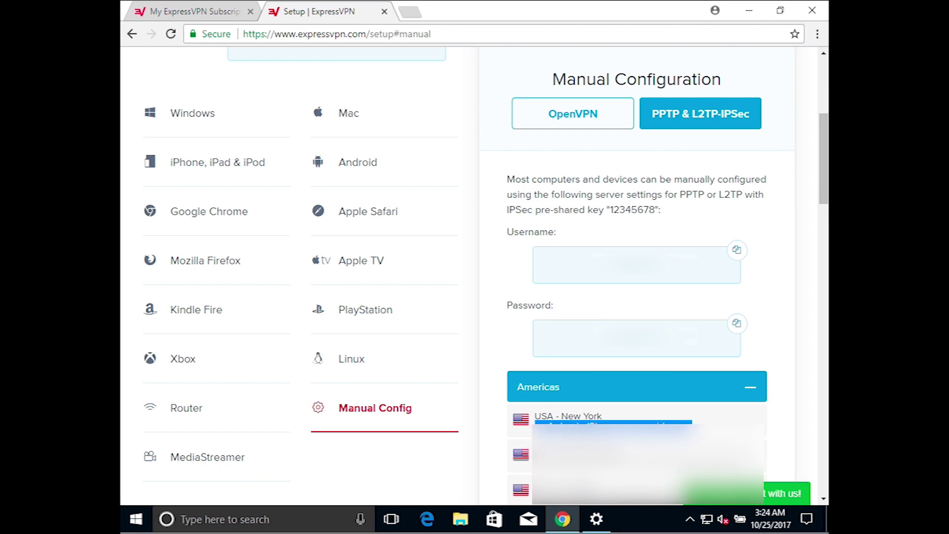
{"action": "left_click", "coordinate": [596, 519]}
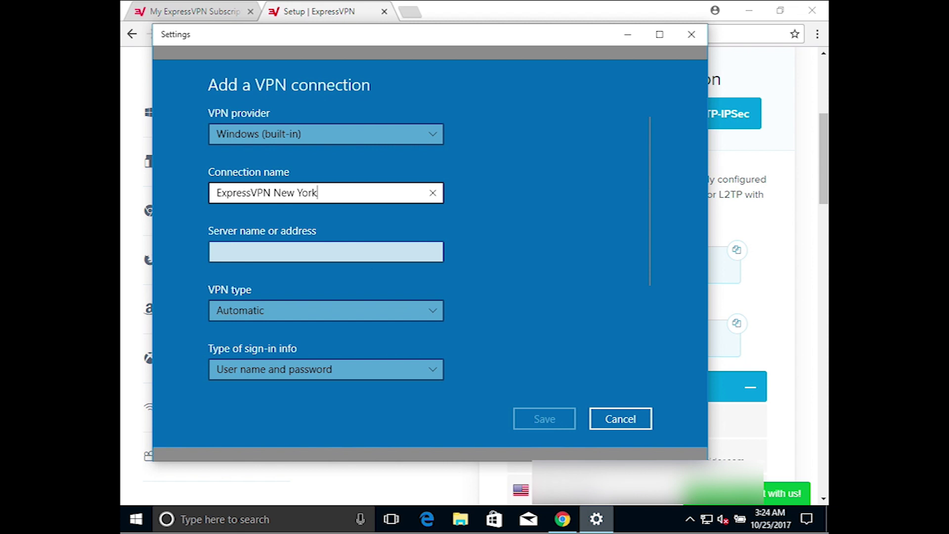
{"action": "left_click", "coordinate": [357, 253]}
{"action": "key", "text": "ctrl+v"}
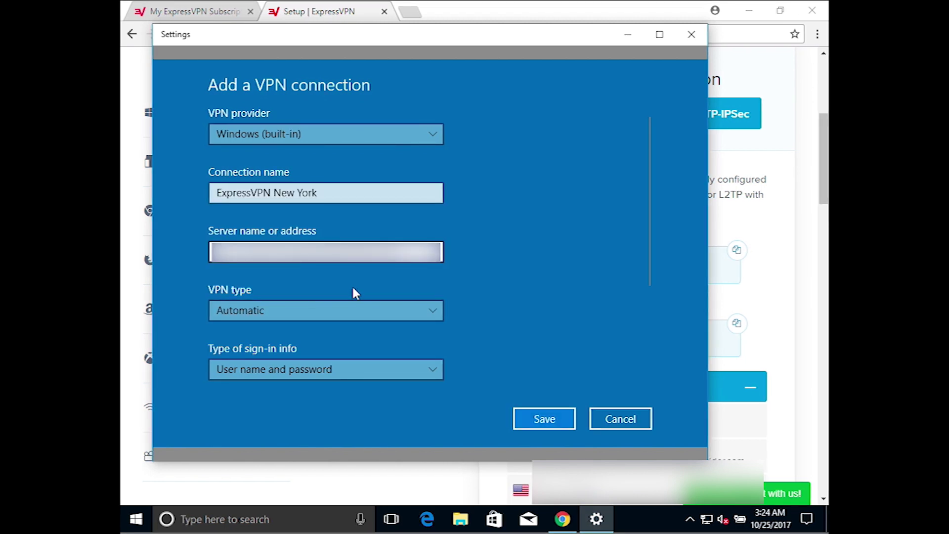
Step: Set the VPN type to PPTP with User name and password as sign-in info
{"action": "left_click", "coordinate": [339, 310]}
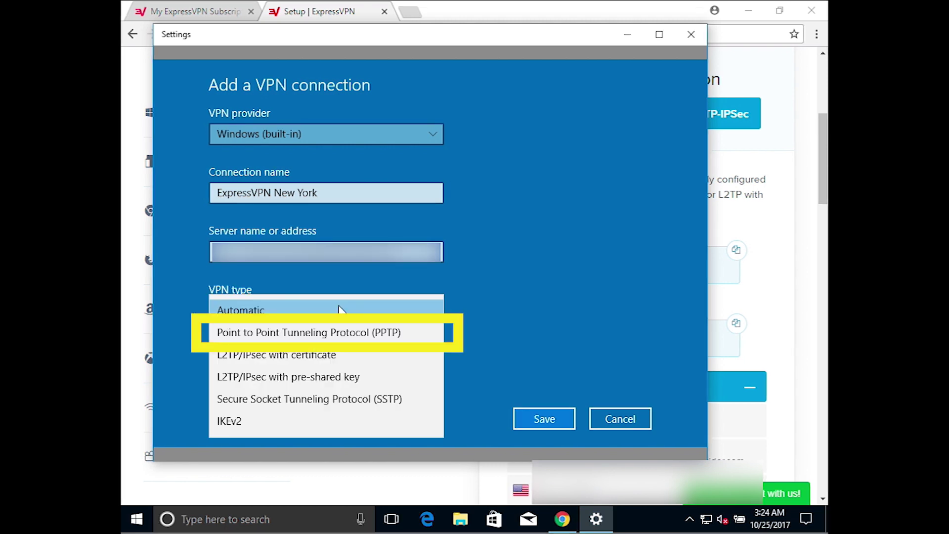
{"action": "left_click", "coordinate": [345, 333]}
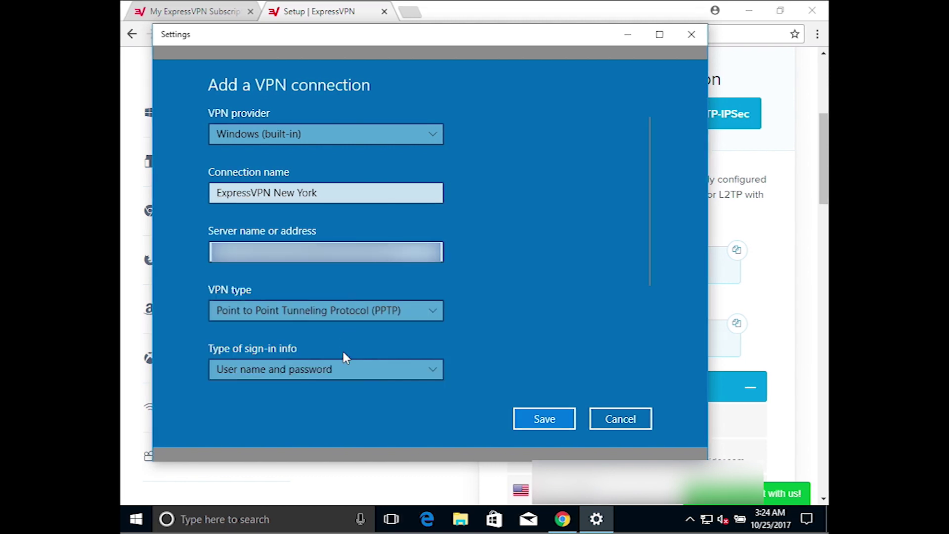
{"action": "left_click", "coordinate": [335, 369]}
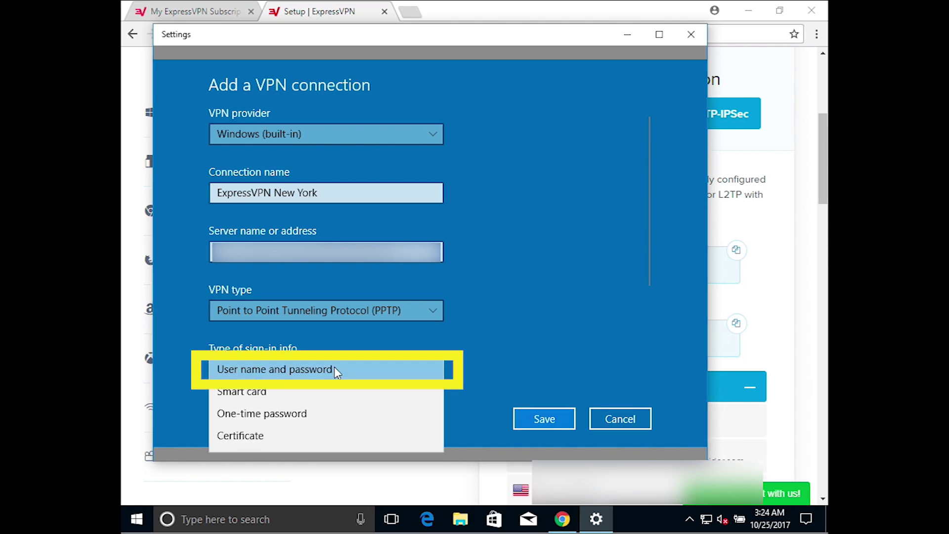
{"action": "left_click", "coordinate": [335, 370]}
Step: Fill in the user name and password from ExpressVPN's manual configuration credentials
{"action": "scroll", "coordinate": [643, 316], "scroll_direction": "down", "scroll_amount": 3}
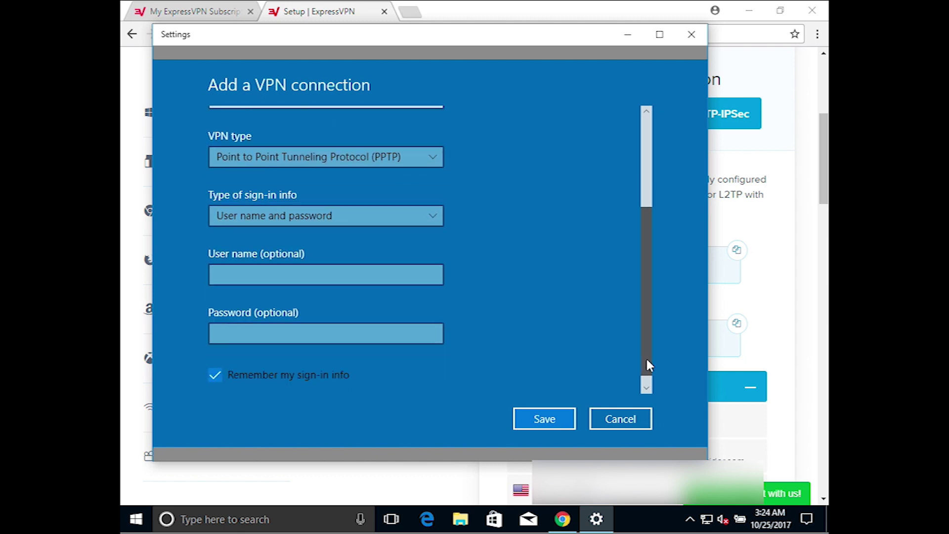
{"action": "left_click", "coordinate": [794, 265]}
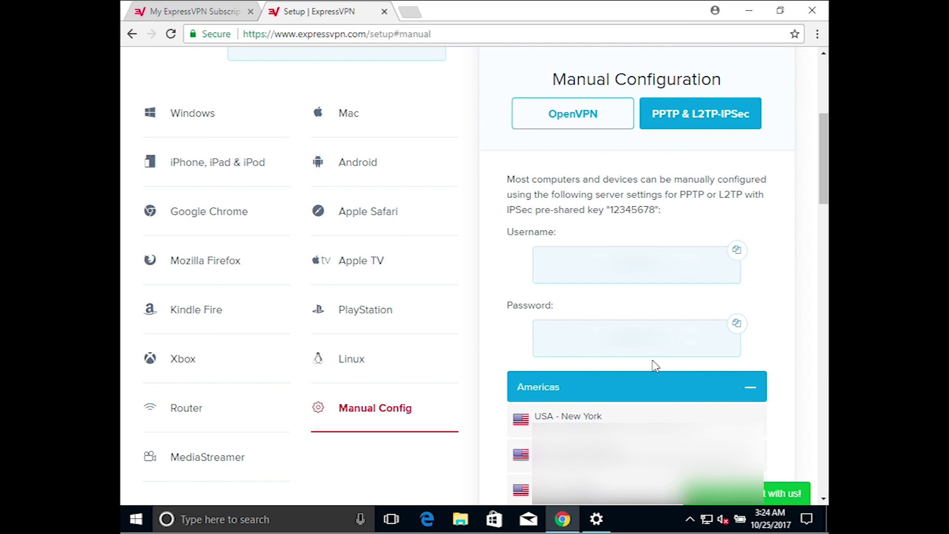
{"action": "left_click", "coordinate": [596, 518]}
{"action": "left_click", "coordinate": [242, 257]}
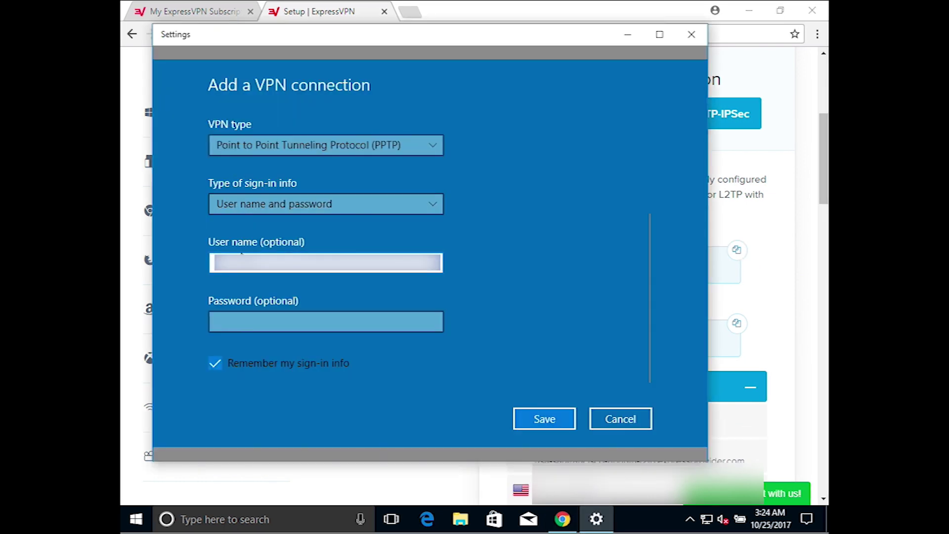
{"action": "left_click", "coordinate": [762, 218]}
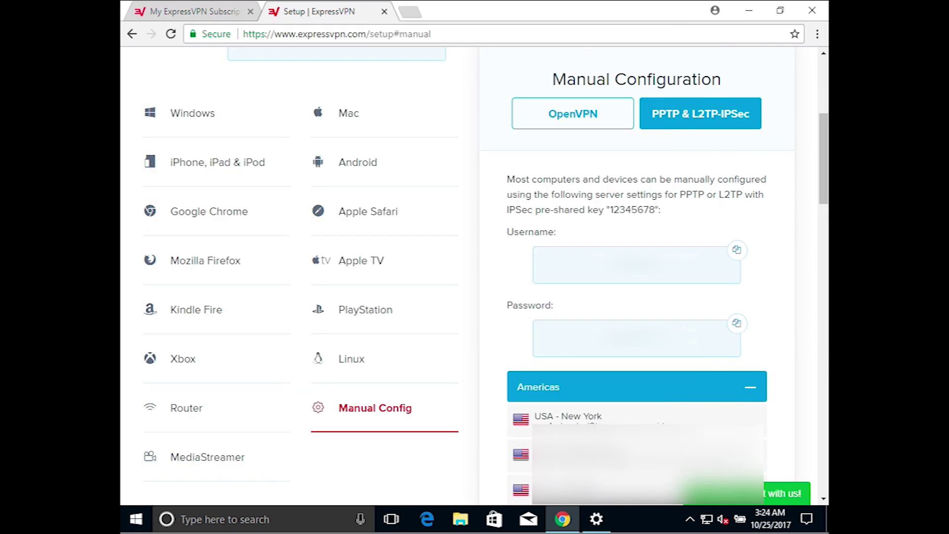
{"action": "left_click", "coordinate": [597, 518]}
{"action": "left_click", "coordinate": [261, 316]}
{"action": "key", "text": "ctrl+v"}
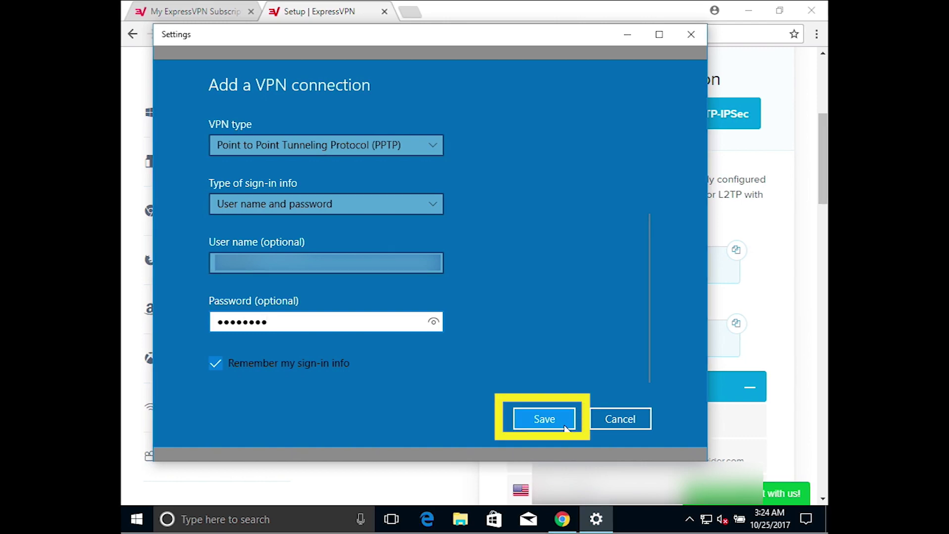
Step: Save the profile, then connect to ExpressVPN New York from the VPN list
{"action": "left_click", "coordinate": [544, 419]}
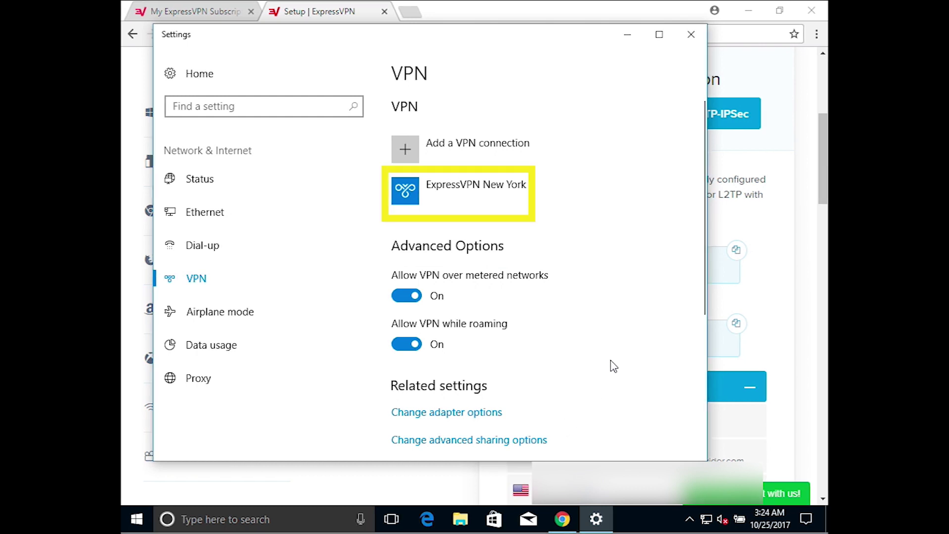
{"action": "left_click", "coordinate": [413, 195]}
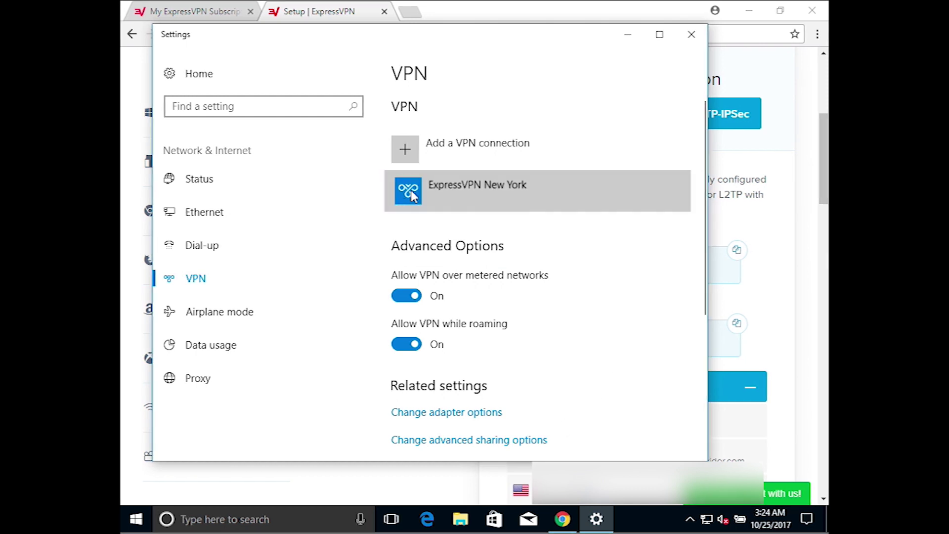
{"action": "left_click", "coordinate": [450, 231]}
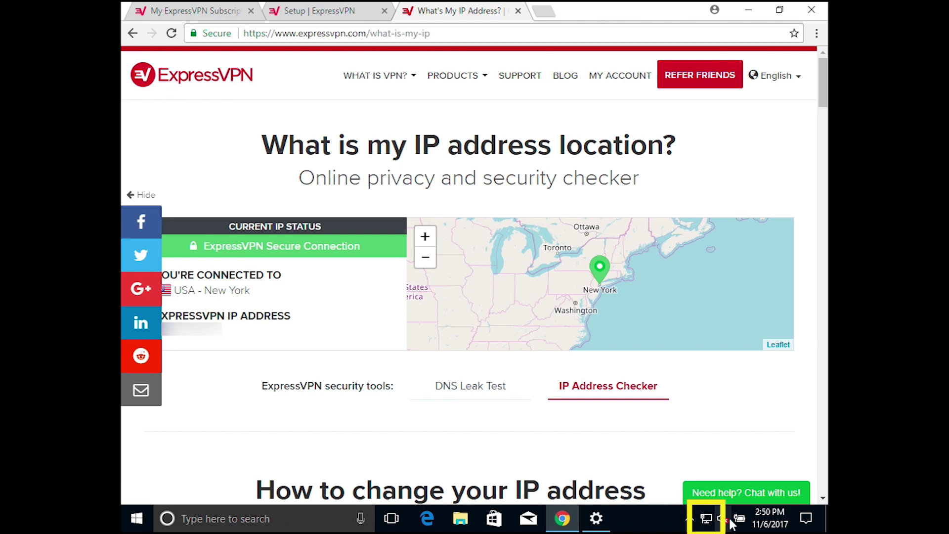
Step: Disconnect ExpressVPN New York from the taskbar's network connection list
{"action": "left_click", "coordinate": [708, 520]}
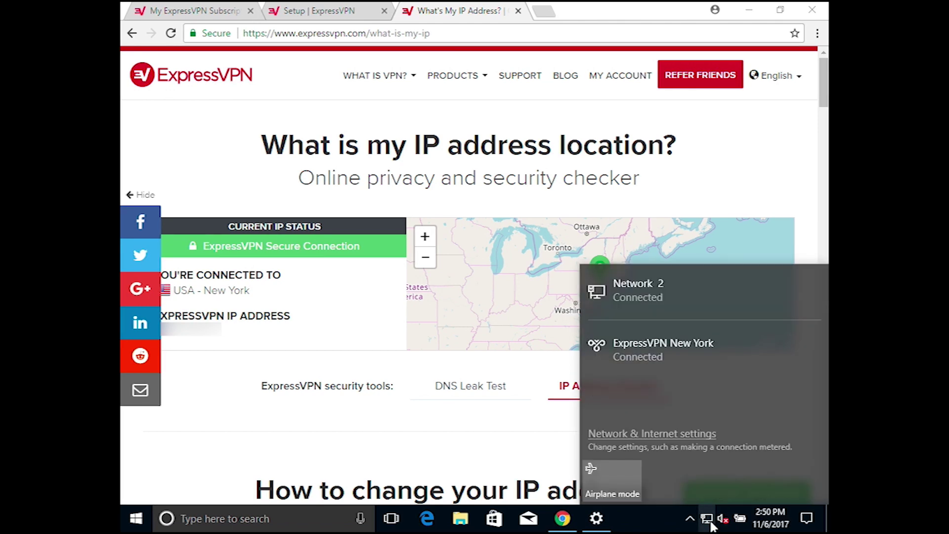
{"action": "left_click", "coordinate": [669, 354]}
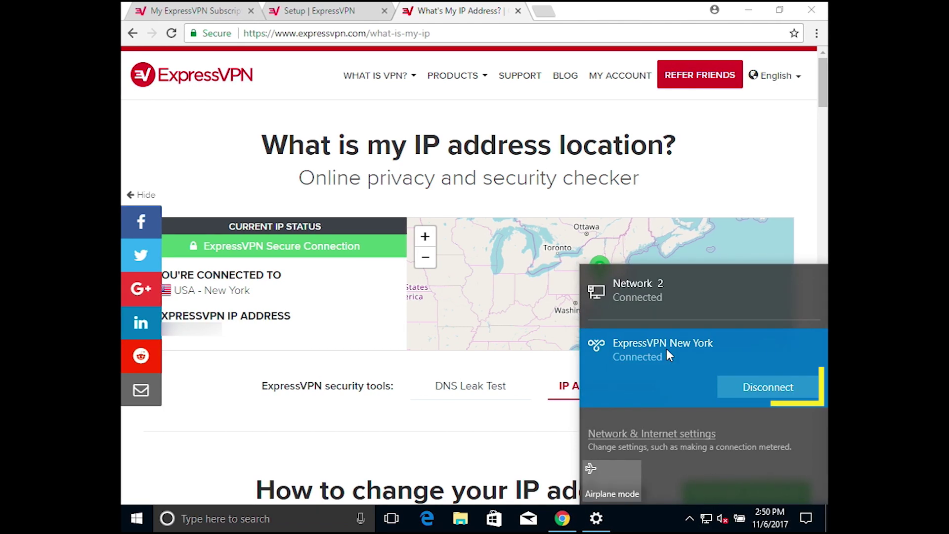
{"action": "left_click", "coordinate": [739, 385]}
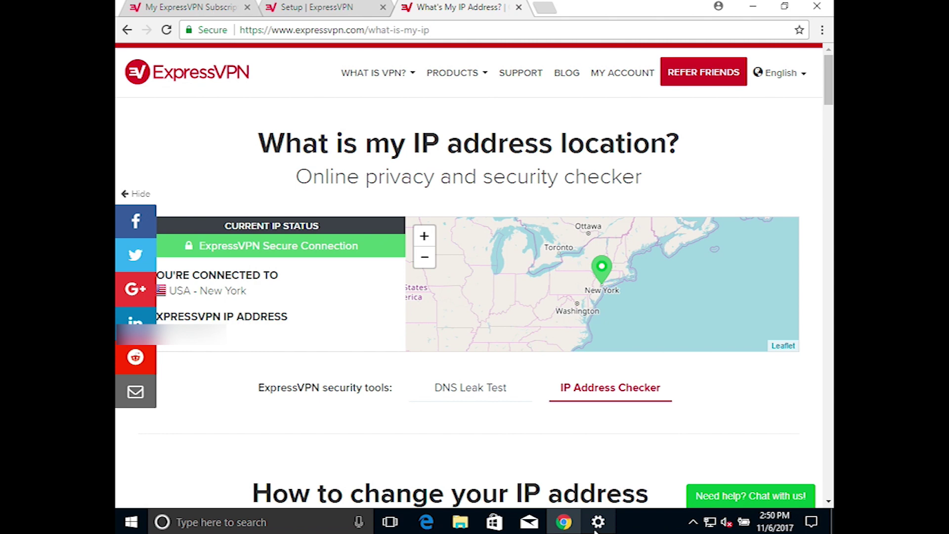
Step: Back in VPN settings, remove the ExpressVPN New York profile and confirm the removal
{"action": "left_click", "coordinate": [597, 523]}
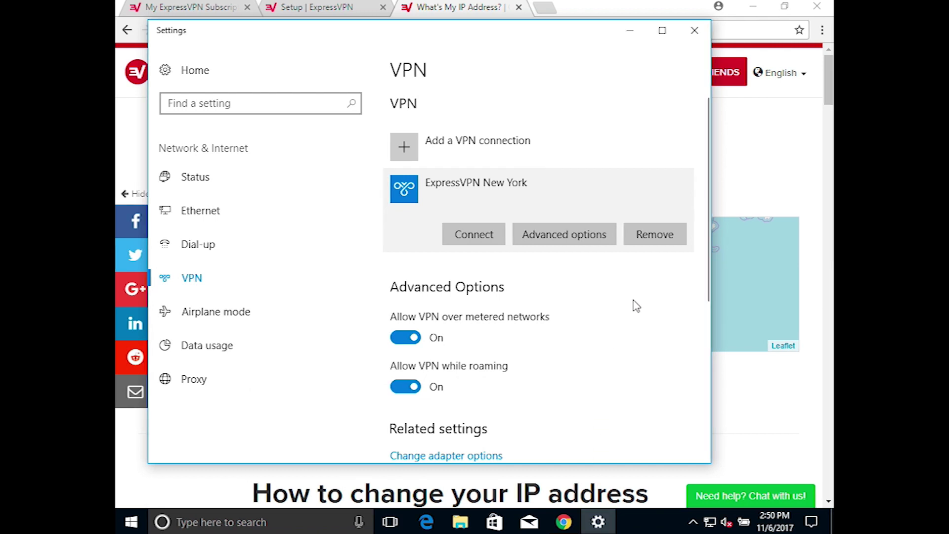
{"action": "left_click", "coordinate": [655, 237]}
{"action": "left_click", "coordinate": [660, 203]}
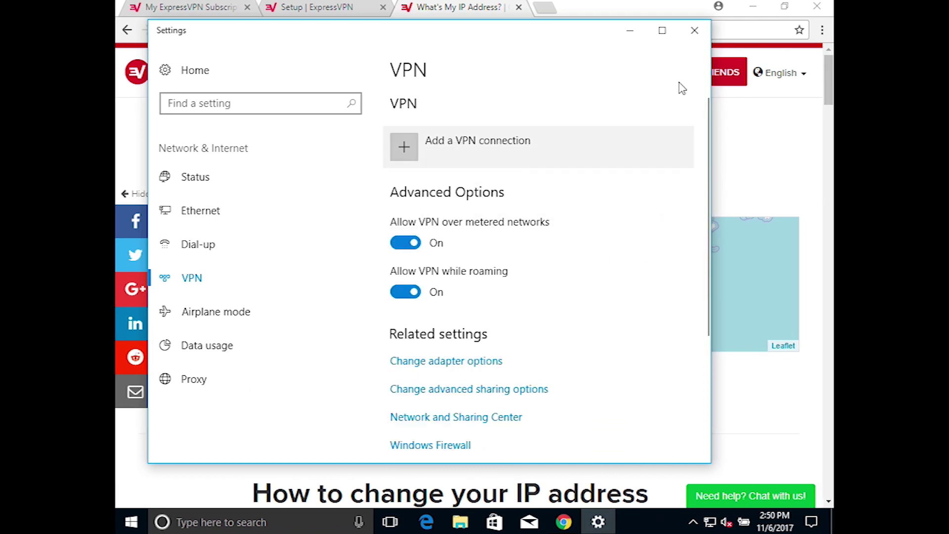